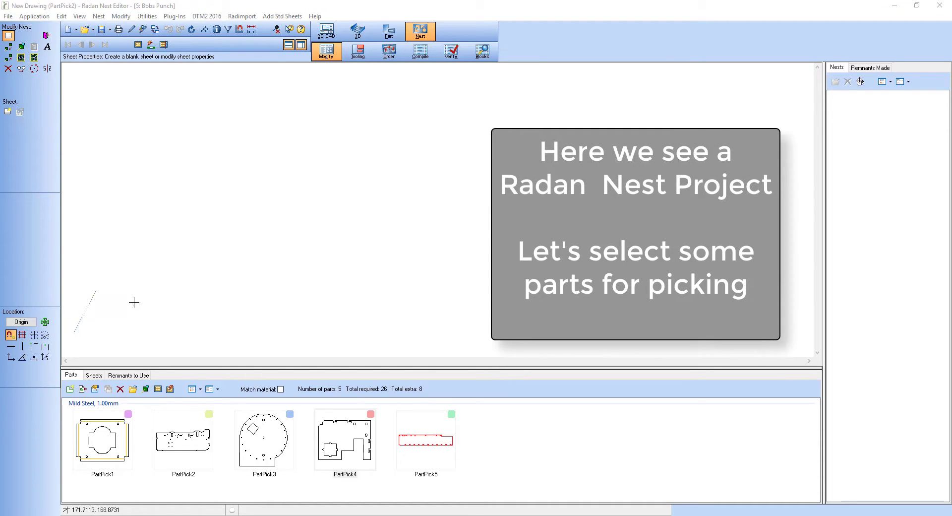
# Open PartPick2 from the nest's Parts list in the Part Editor and enter Tooling mode.
pyautogui.click(204, 445)
pyautogui.rightClick(201, 441)
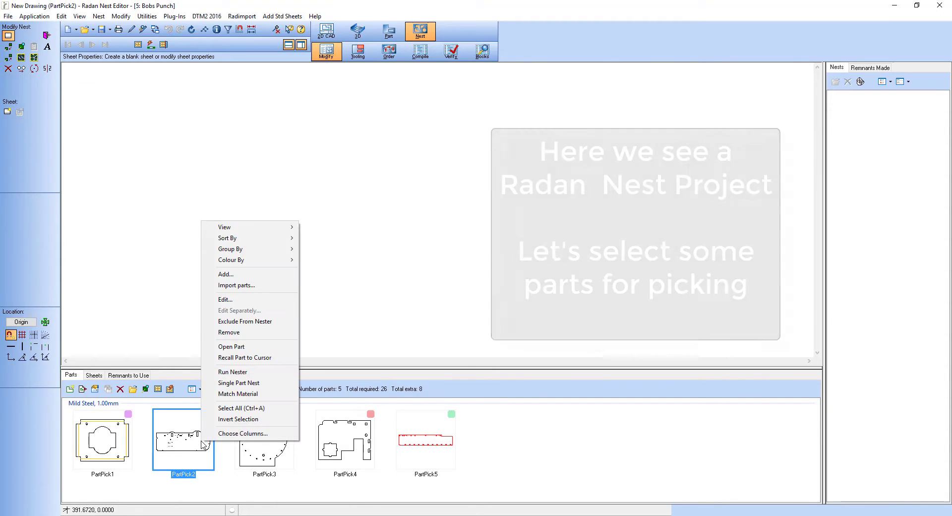
pyautogui.click(270, 347)
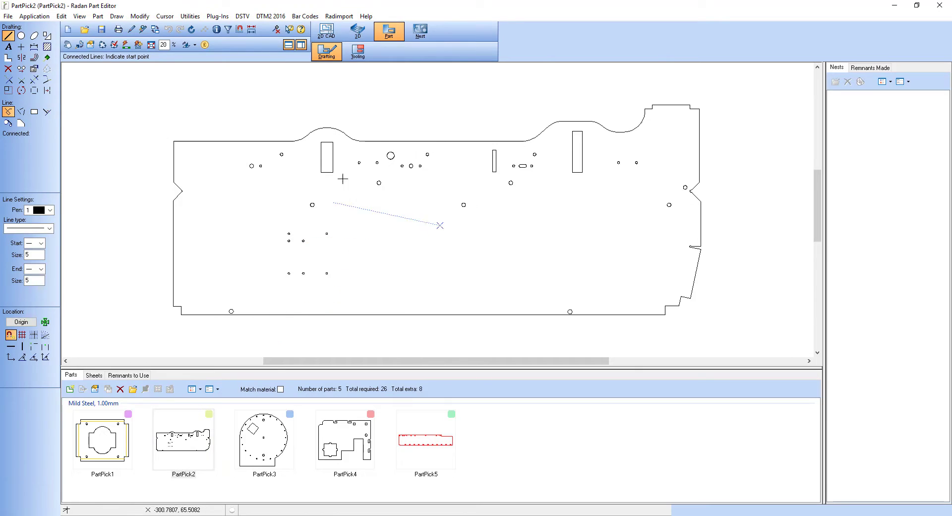
pyautogui.click(358, 51)
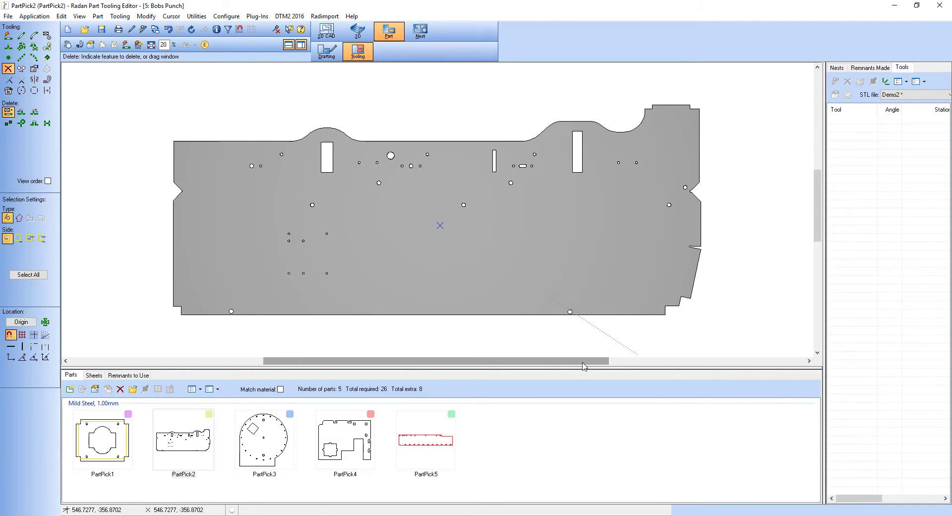
# Apply Automatic Tooling to PartPick2 with Tags at corners and Tags along edges unchecked.
pyautogui.click(126, 45)
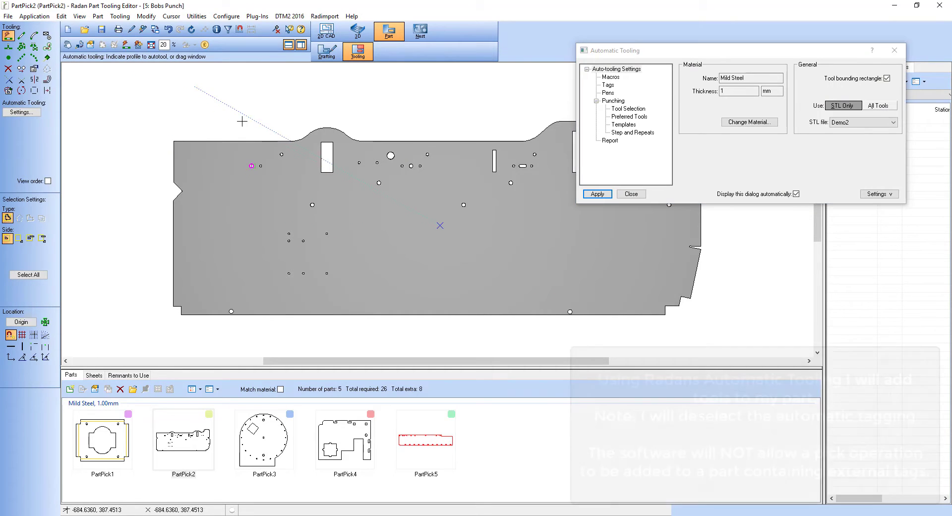
pyautogui.click(608, 85)
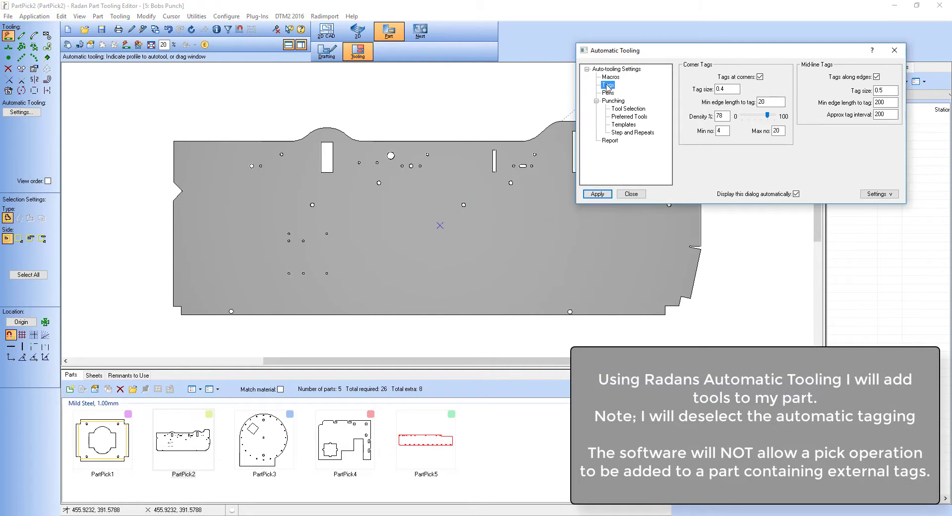
pyautogui.click(760, 77)
pyautogui.click(877, 78)
pyautogui.click(608, 197)
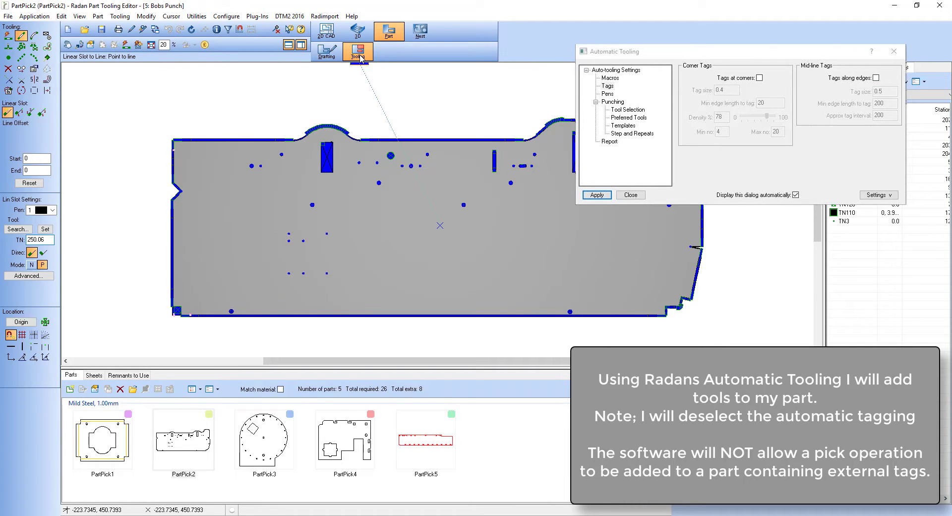
pyautogui.click(358, 54)
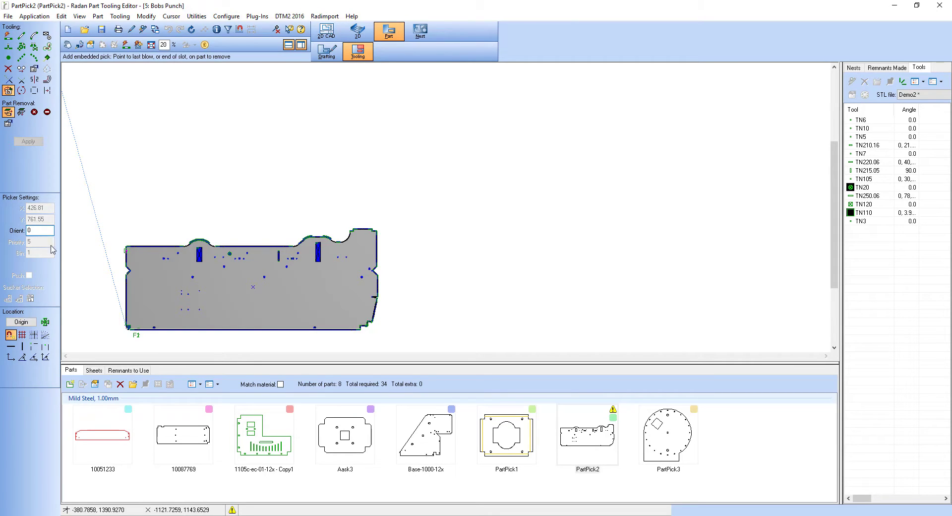
# Place an embedded pick at the bottom-left corner, auto-selecting suckers on metal, and apply it.
pyautogui.click(138, 335)
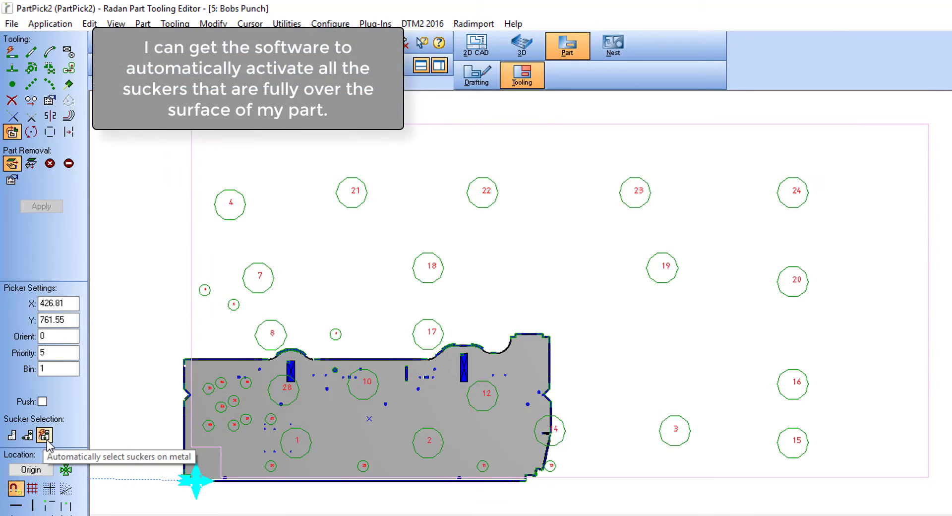
pyautogui.click(46, 441)
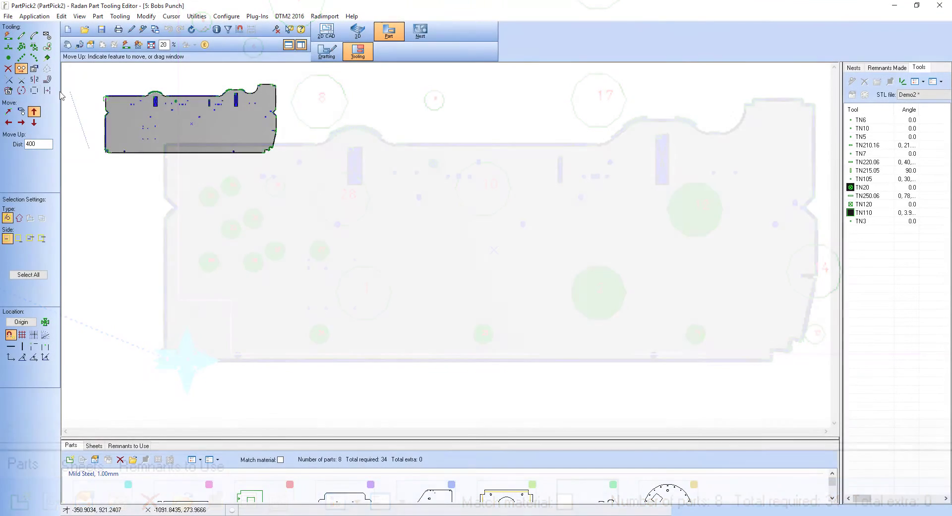
pyautogui.click(8, 90)
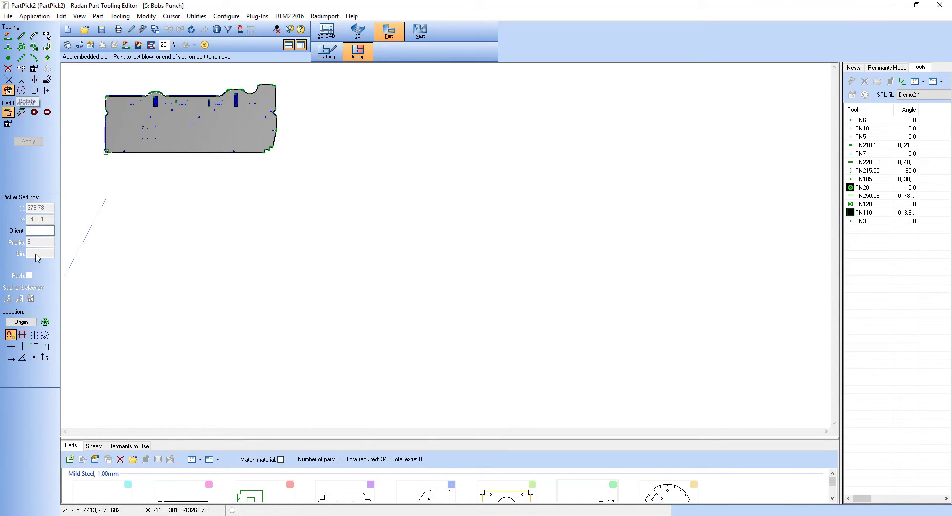
# Add a second pick at orientation 90 on the upper-left corner with suckers on metal auto-selected.
pyautogui.doubleClick(38, 232)
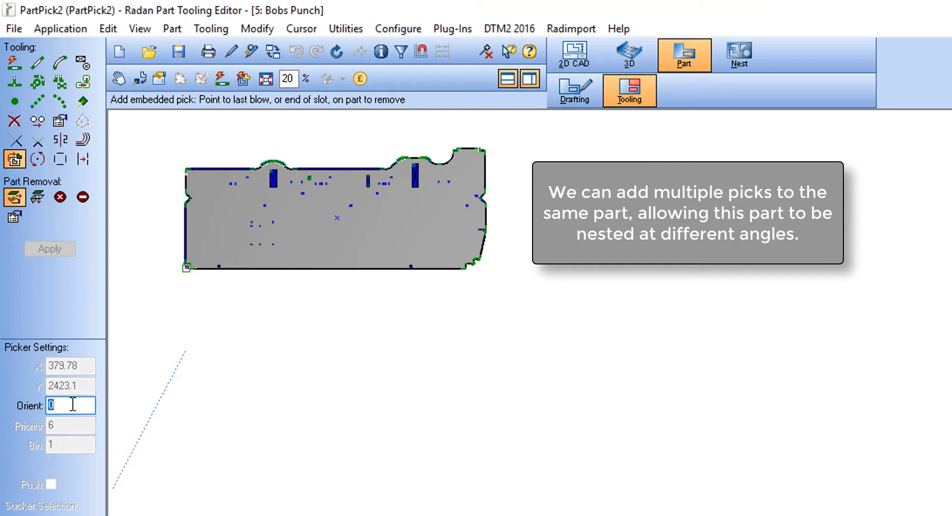
pyautogui.click(180, 177)
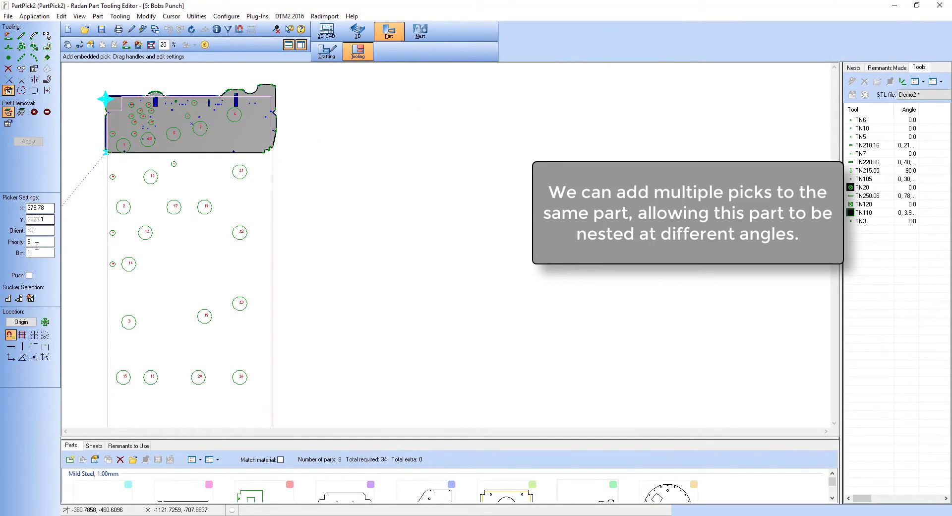
pyautogui.click(30, 300)
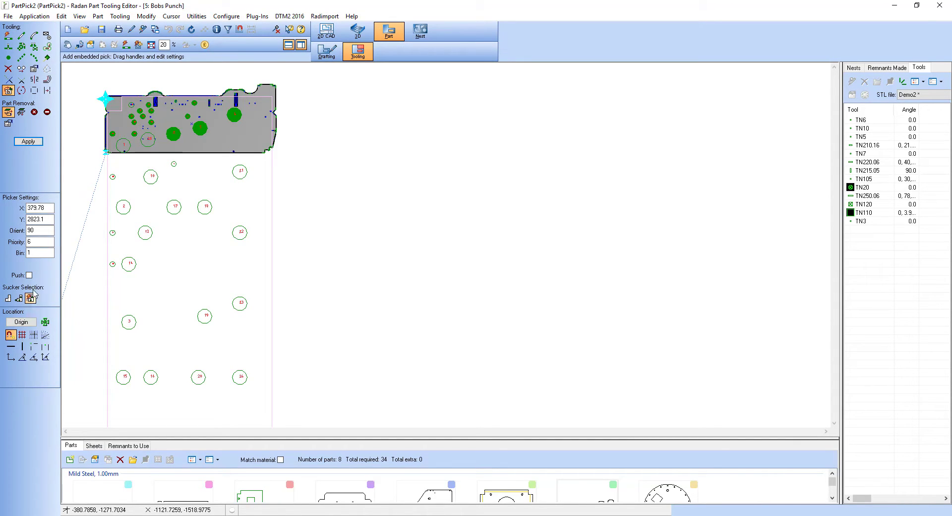
pyautogui.press('z')
pyautogui.moveTo(91, 69); pyautogui.dragTo(295, 165)
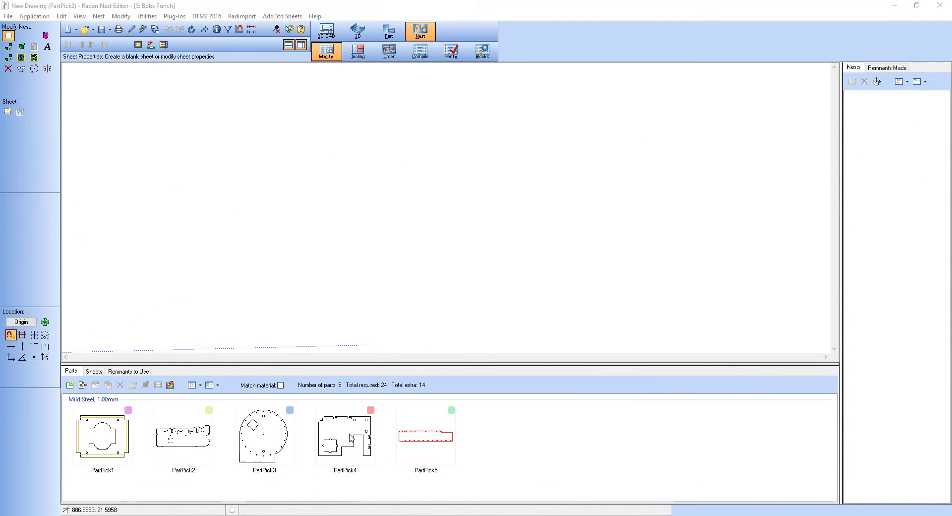
# Open PartPick4 in Tooling mode and place an embedded pick on the part.
pyautogui.rightClick(350, 437)
pyautogui.click(373, 342)
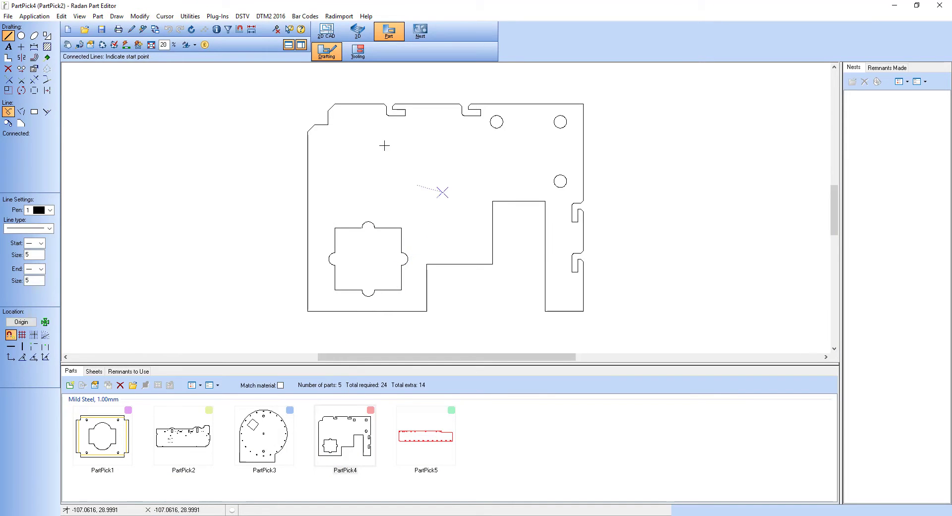
pyautogui.click(358, 51)
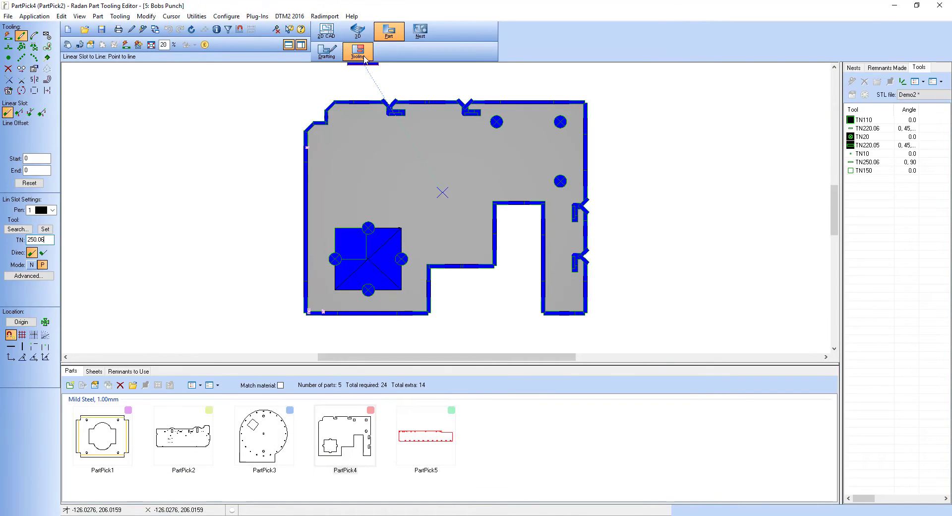
pyautogui.click(9, 90)
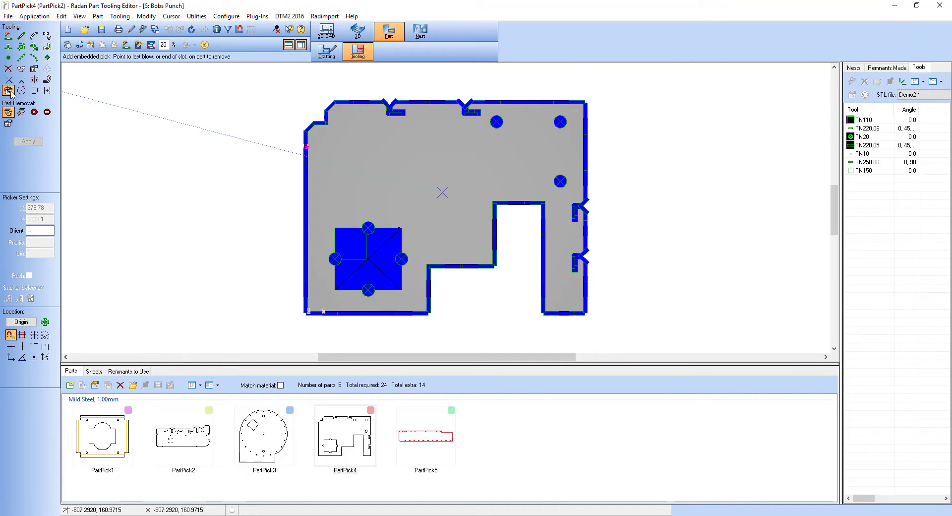
pyautogui.click(338, 326)
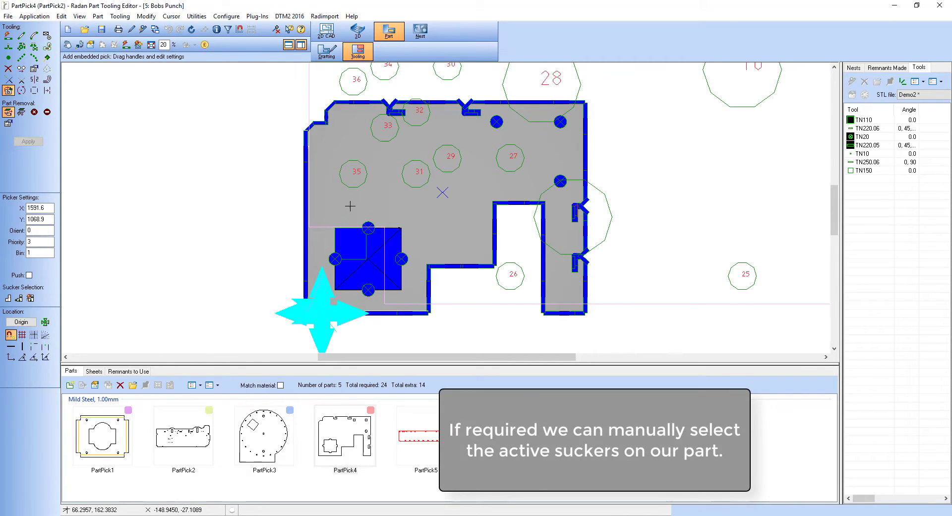
# Activate only suckers 35, 27, 31 and 29, then apply the pick.
pyautogui.click(354, 173)
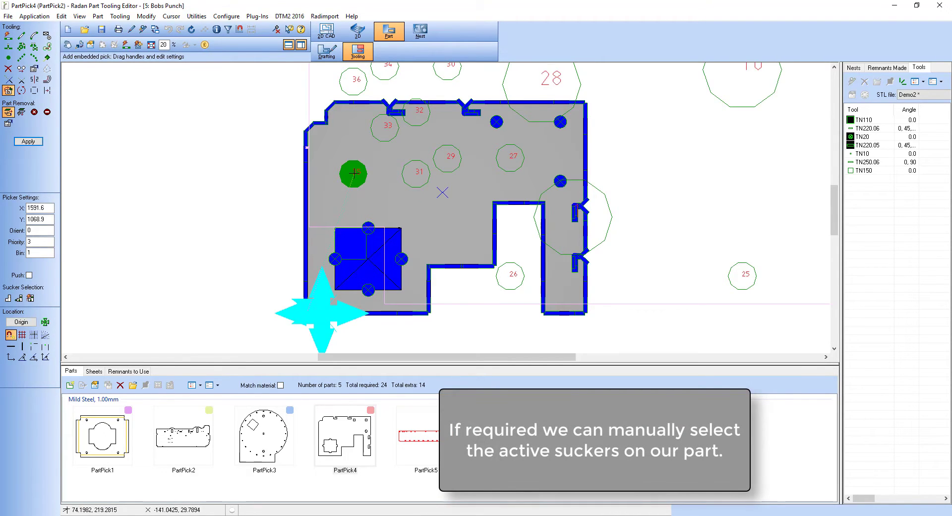
pyautogui.click(510, 160)
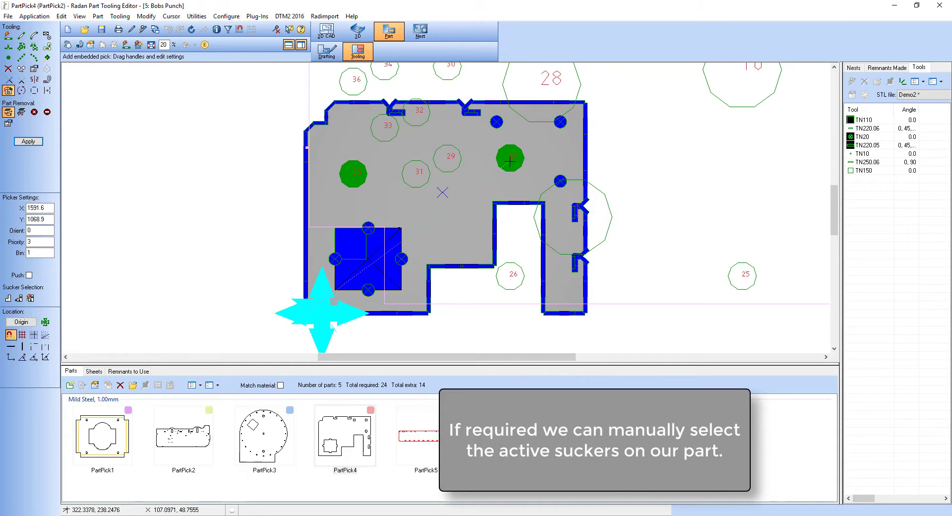
pyautogui.click(420, 119)
pyautogui.click(421, 119)
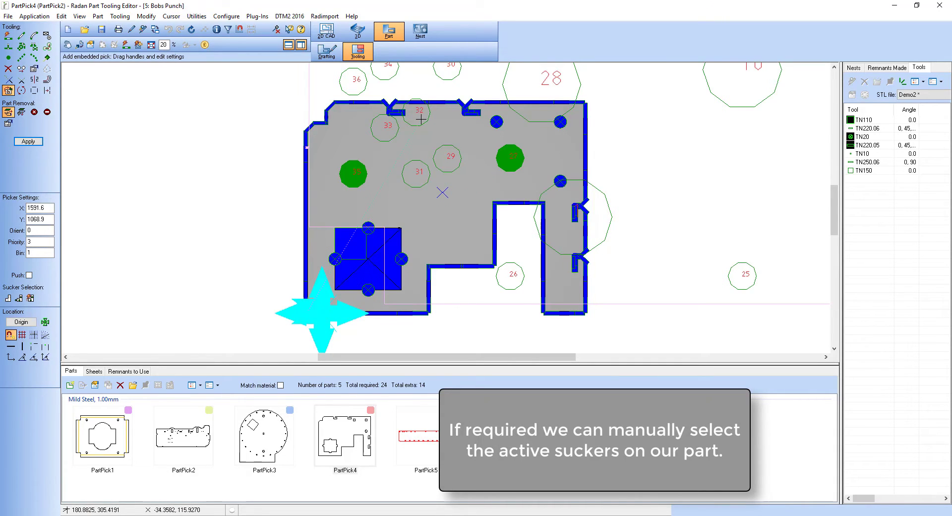
pyautogui.click(416, 174)
pyautogui.click(455, 157)
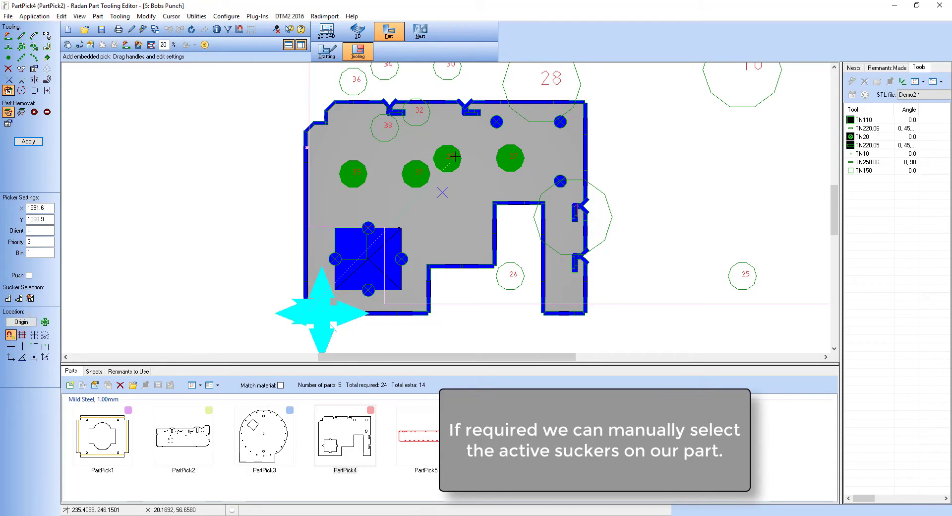
pyautogui.click(510, 274)
pyautogui.click(510, 273)
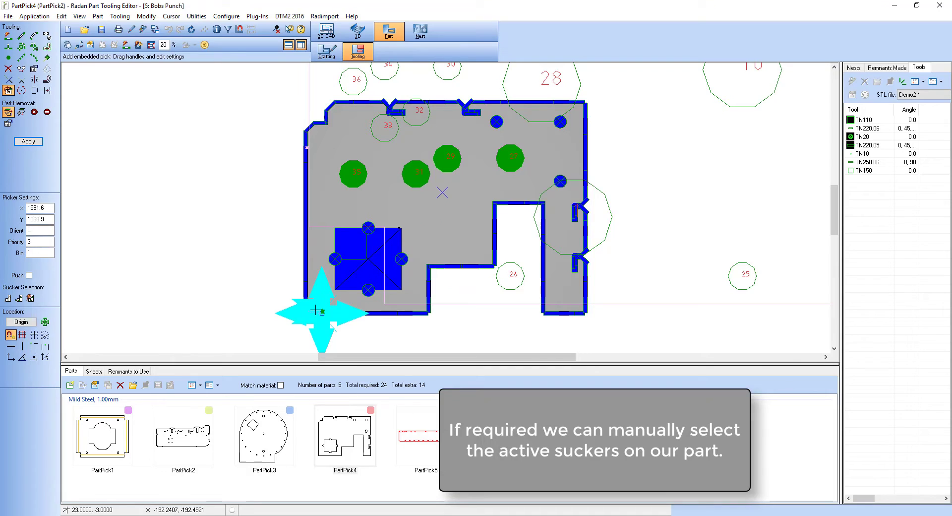
pyautogui.click(29, 142)
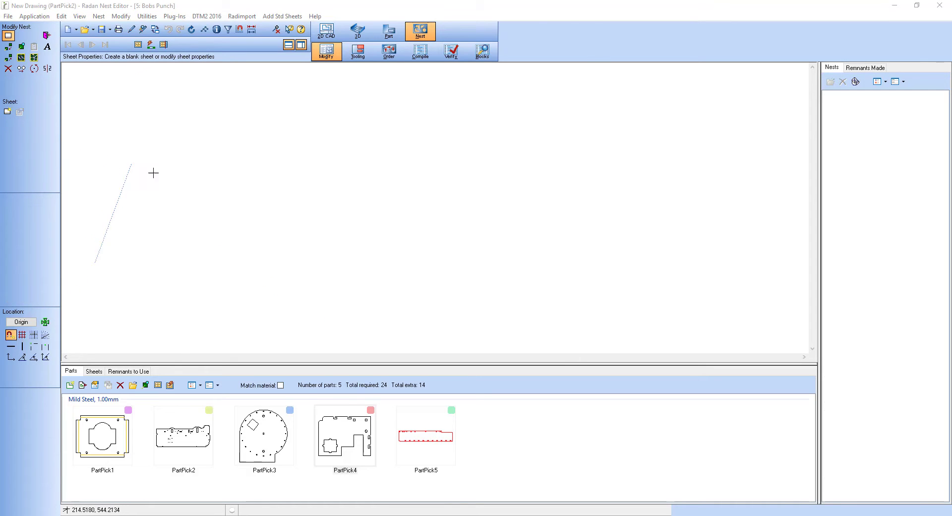
# Run the nester, accept all nests with Yes to All, and OK both Cutting Conditions prompts.
pyautogui.click(171, 385)
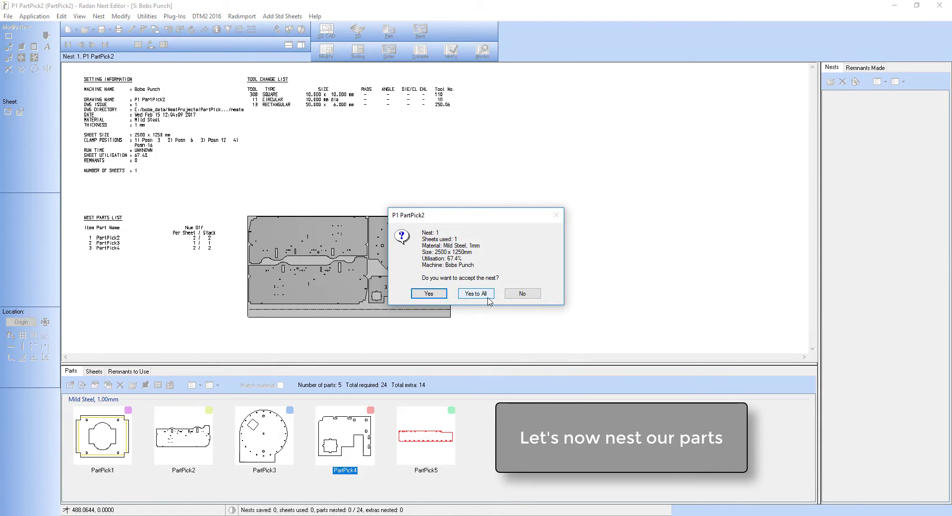
pyautogui.click(477, 294)
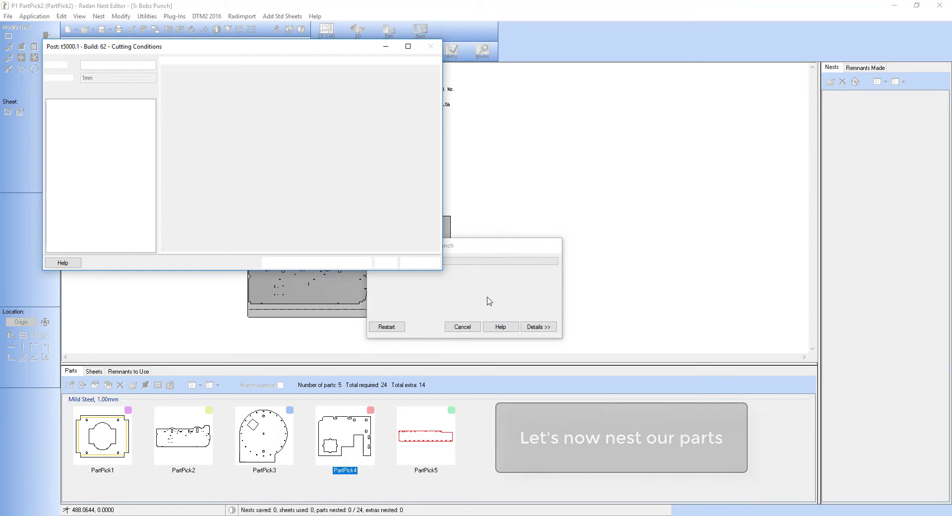
pyautogui.click(385, 263)
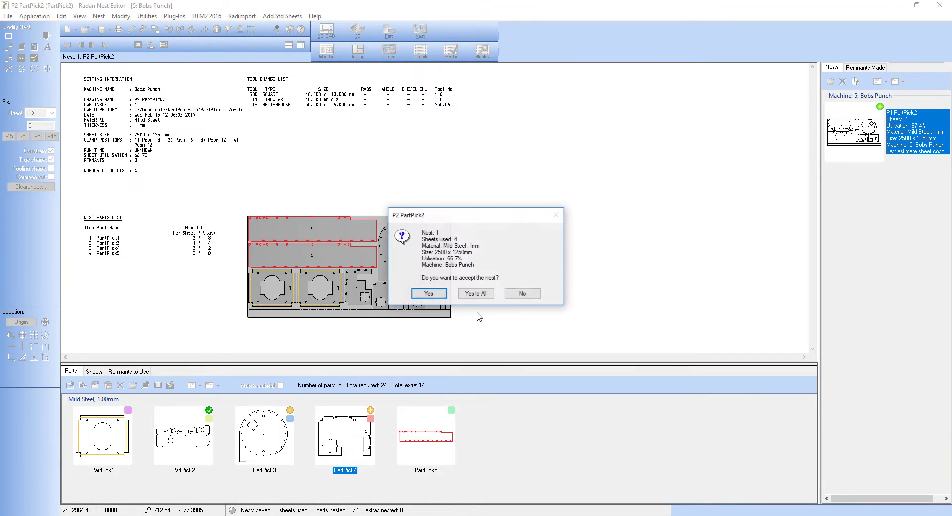
pyautogui.click(474, 293)
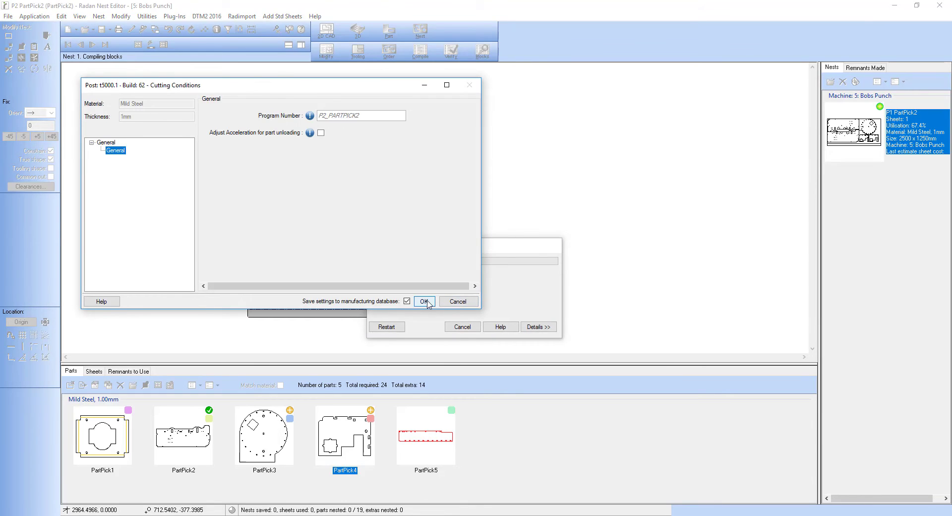
pyautogui.click(424, 301)
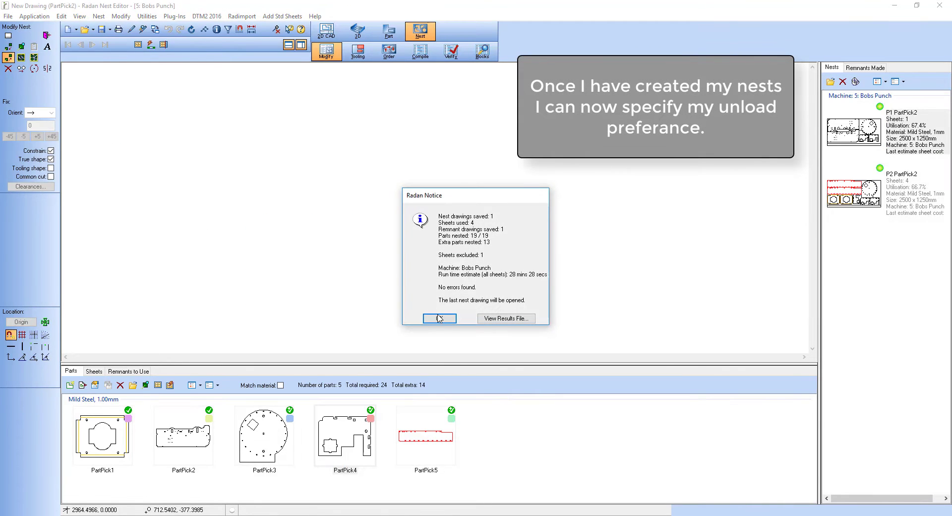
# Dismiss the Radan Notice and start Order > Unload > Semi-automatic on nest P2 PartPick2.
pyautogui.click(439, 318)
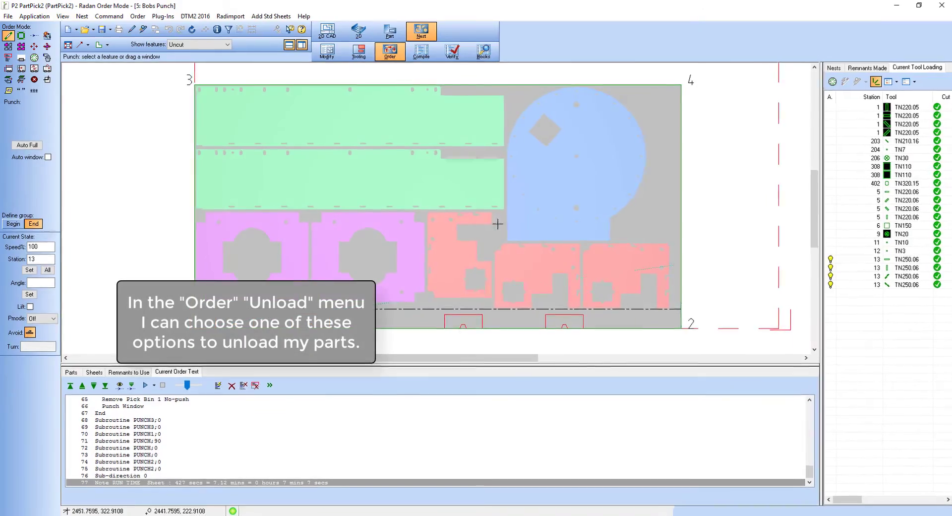
pyautogui.click(140, 17)
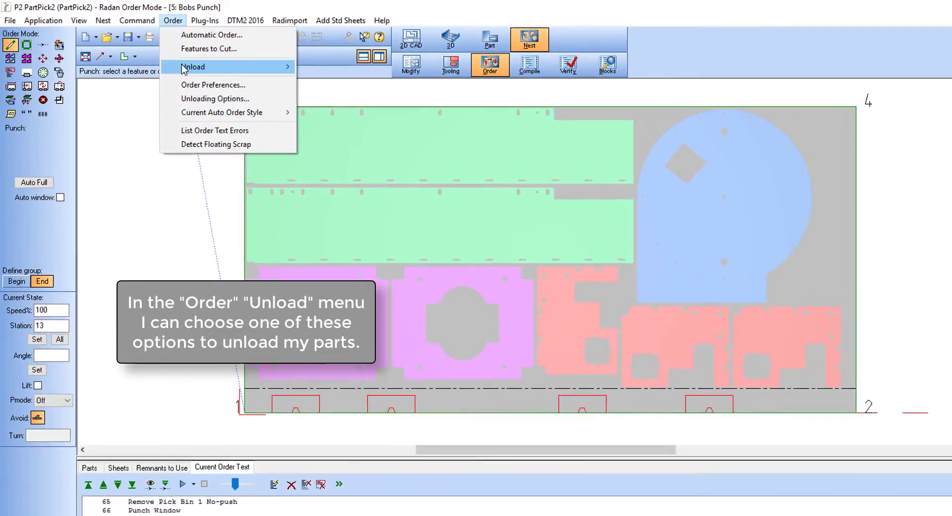
pyautogui.moveTo(184, 70)
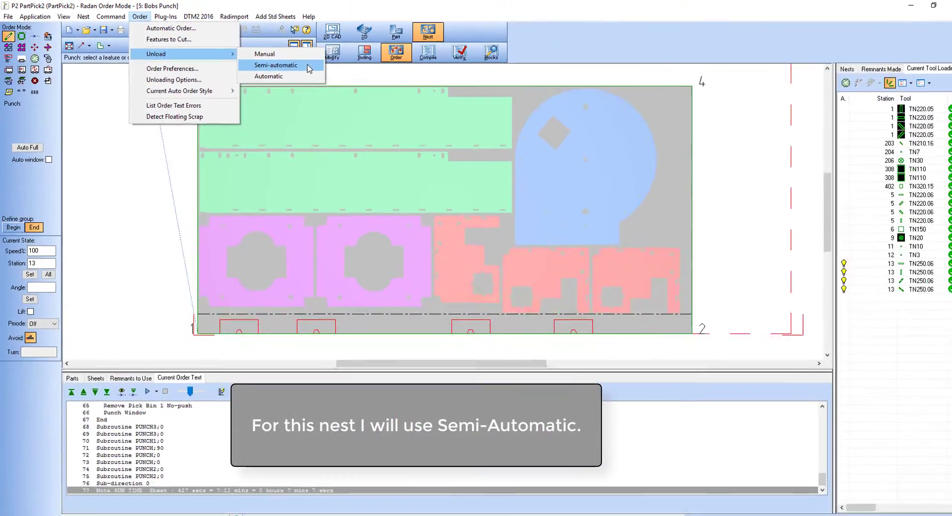
pyautogui.click(575, 123)
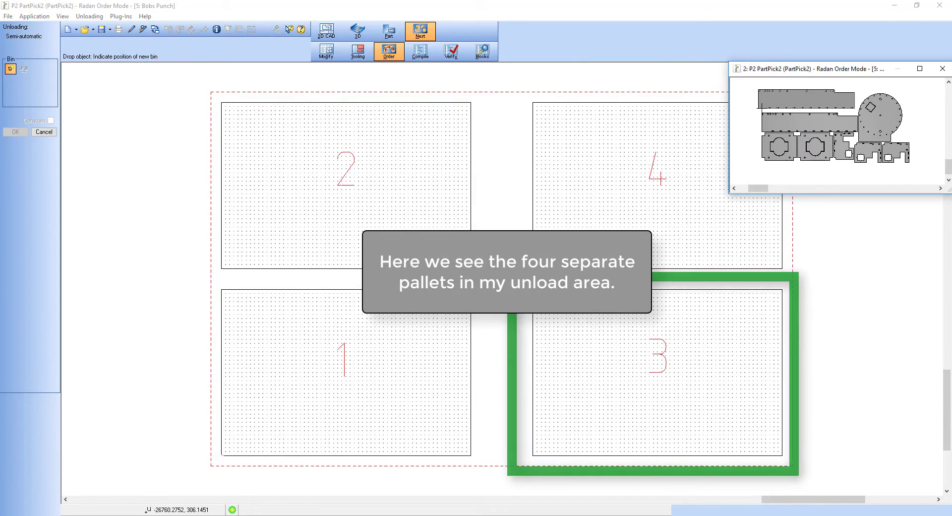
# Drop the long strip on pallet 3, the round part on pallet 1, the notched and large plate parts on pallet 2.
pyautogui.moveTo(760, 107); pyautogui.dragTo(510, 448)
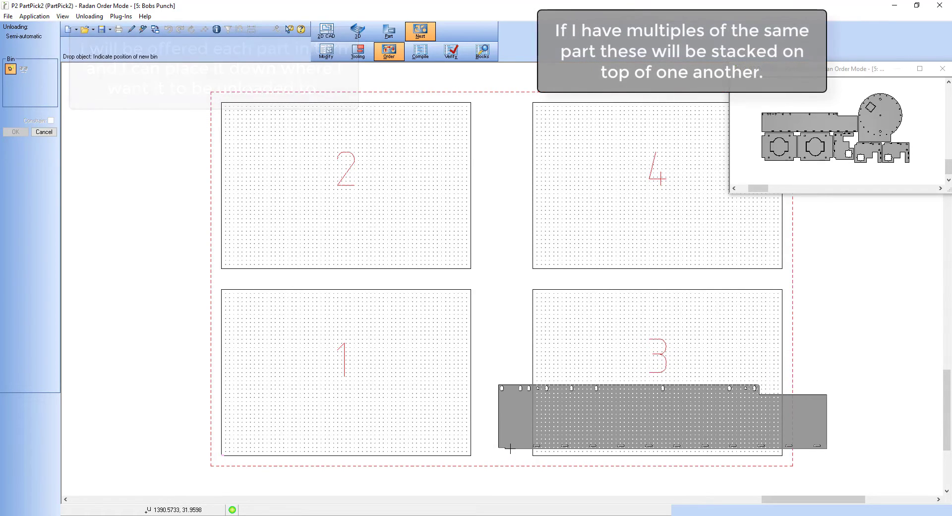
pyautogui.click(510, 449)
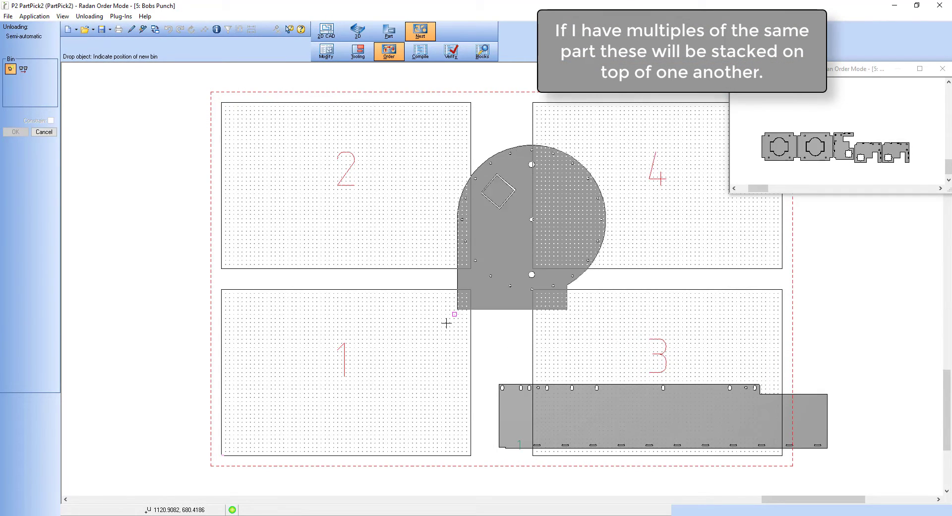
pyautogui.click(237, 448)
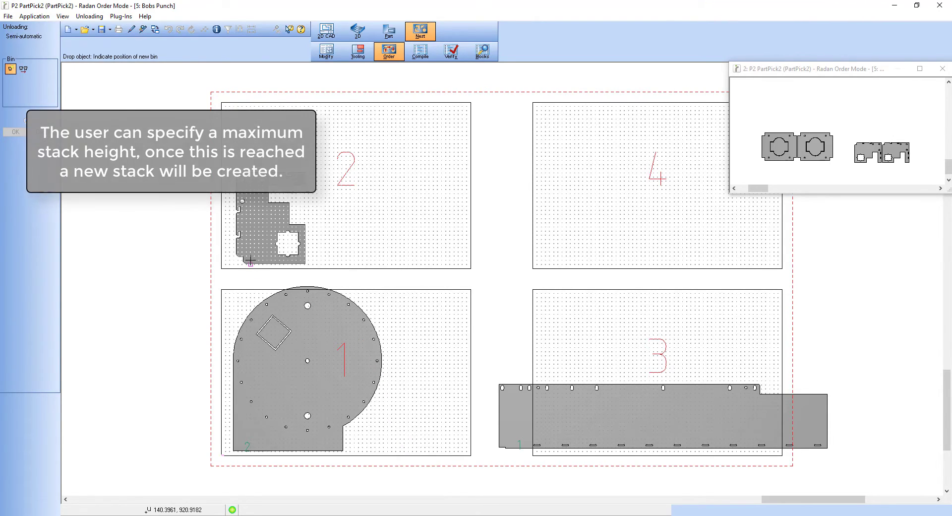
pyautogui.click(245, 255)
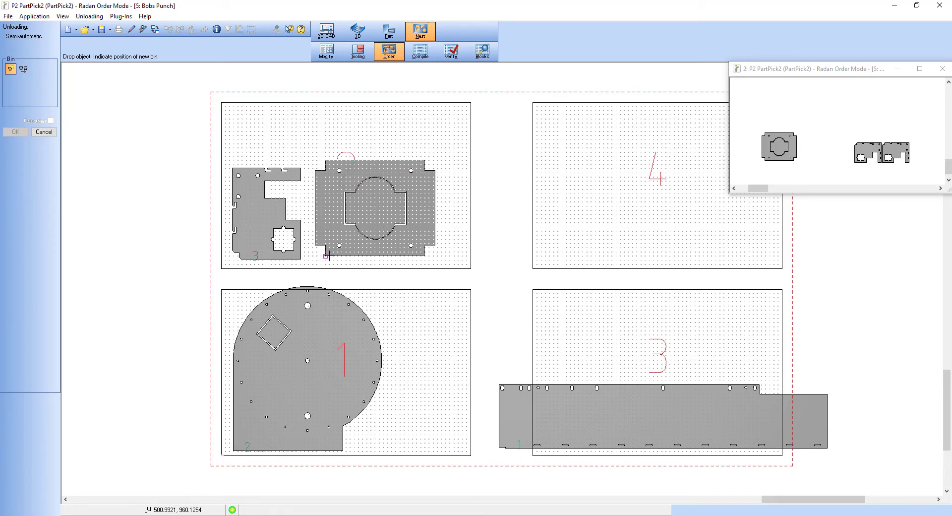
pyautogui.click(330, 260)
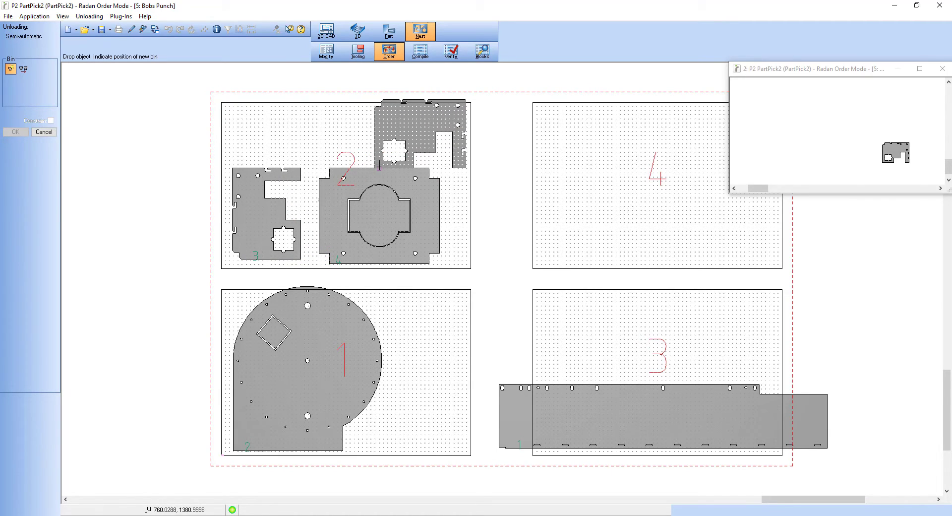
# Drop the final part onto pallet 1 to complete the unload.
pyautogui.click(383, 450)
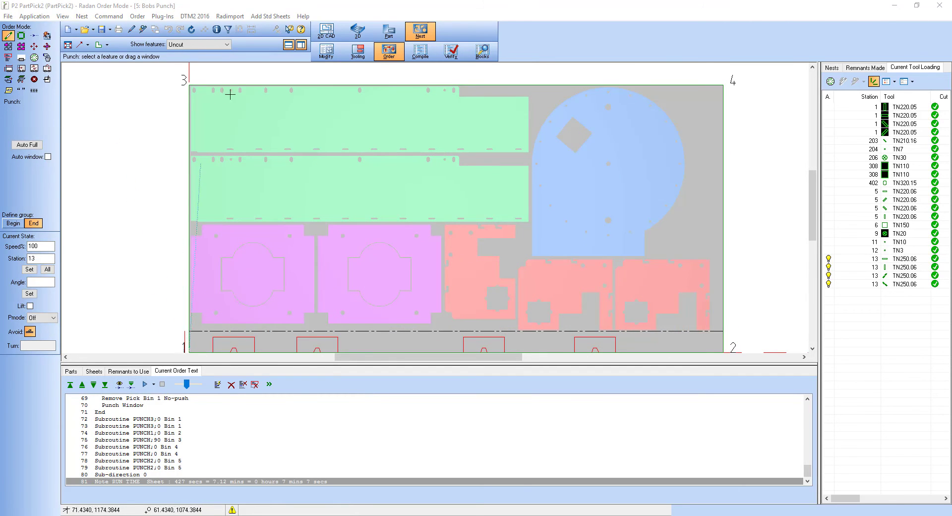
# In Tooling mode, show 'Unload area - After unloading' and zoom onto the Unload Area Parts List.
pyautogui.click(357, 54)
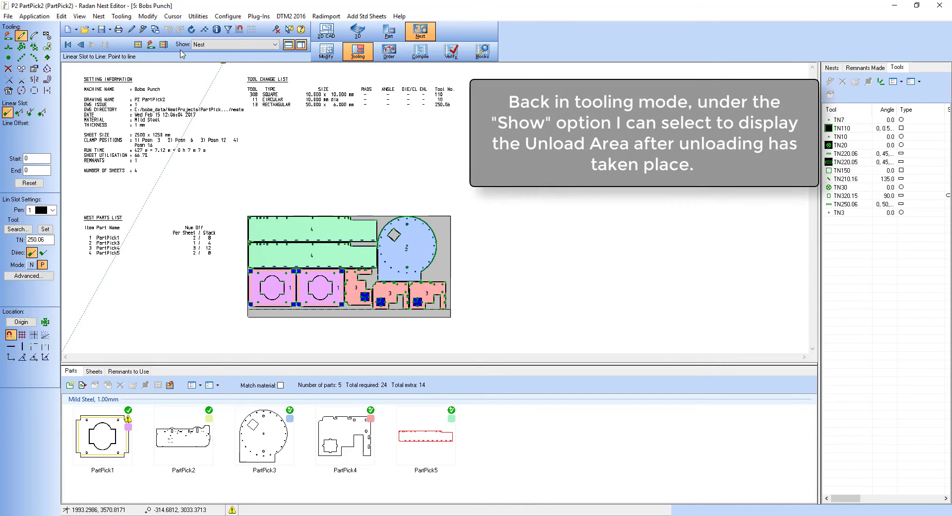
pyautogui.click(275, 45)
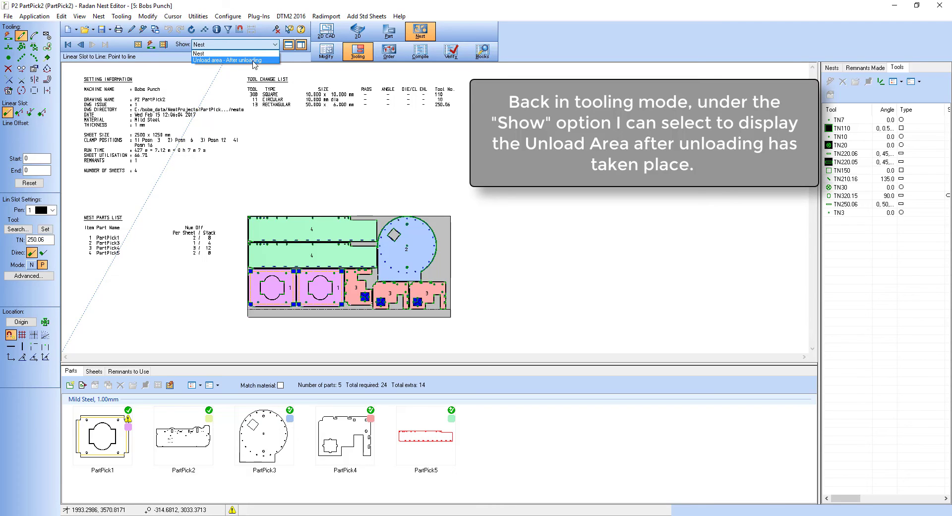
pyautogui.click(267, 60)
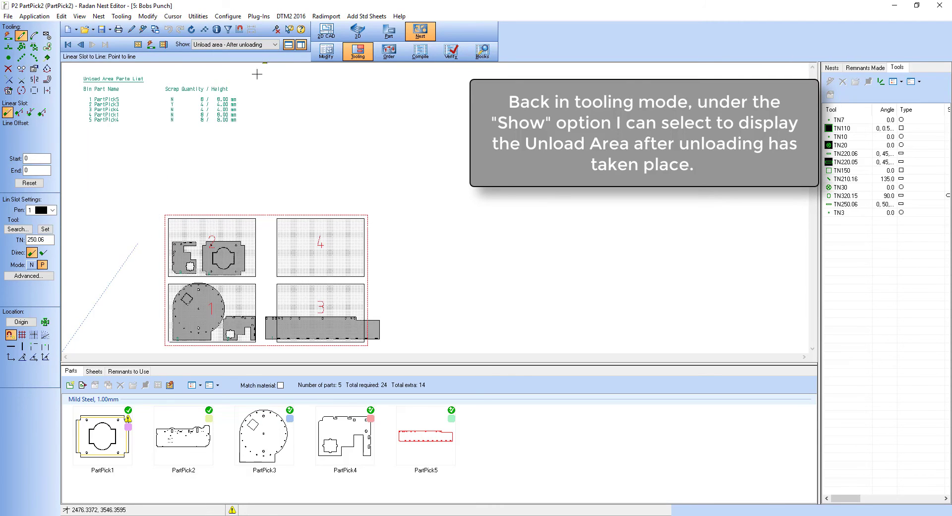
pyautogui.press('w')
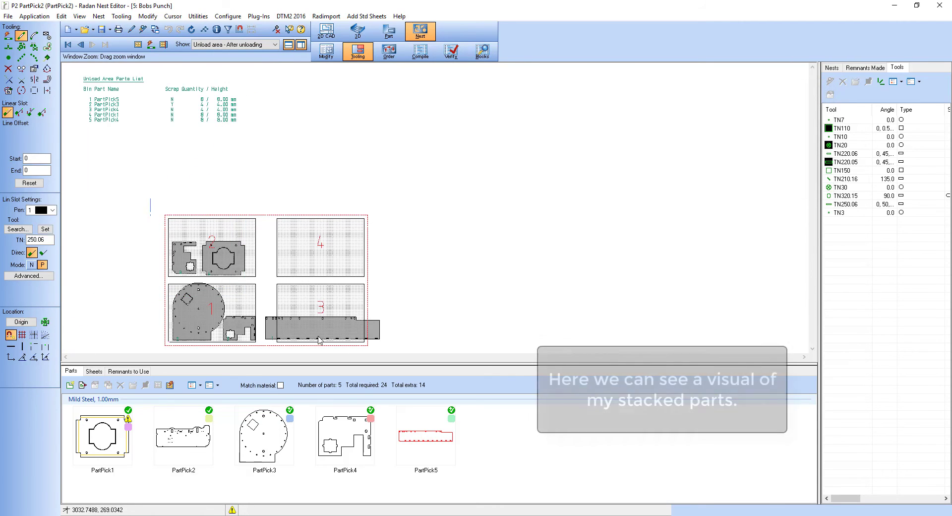
pyautogui.moveTo(384, 359); pyautogui.dragTo(387, 358)
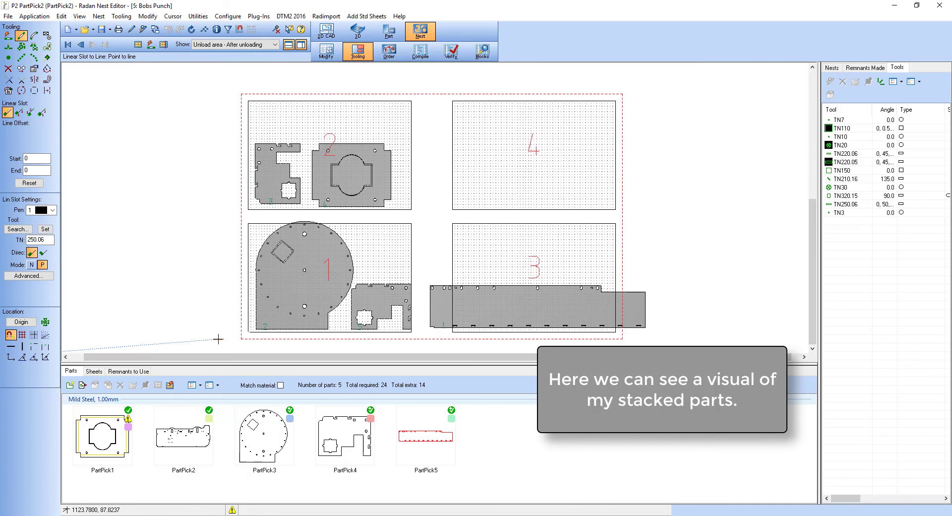
pyautogui.press('a')
pyautogui.press('w')
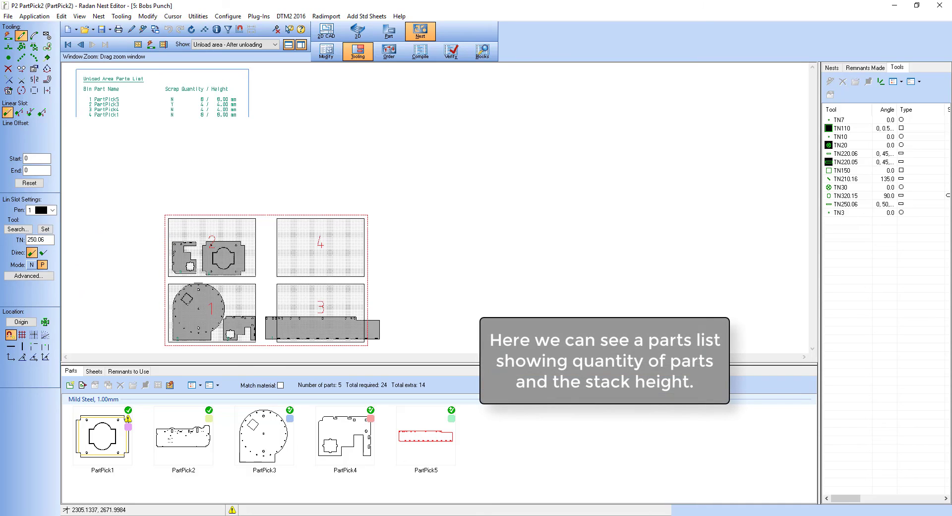
pyautogui.moveTo(76, 70); pyautogui.dragTo(249, 117)
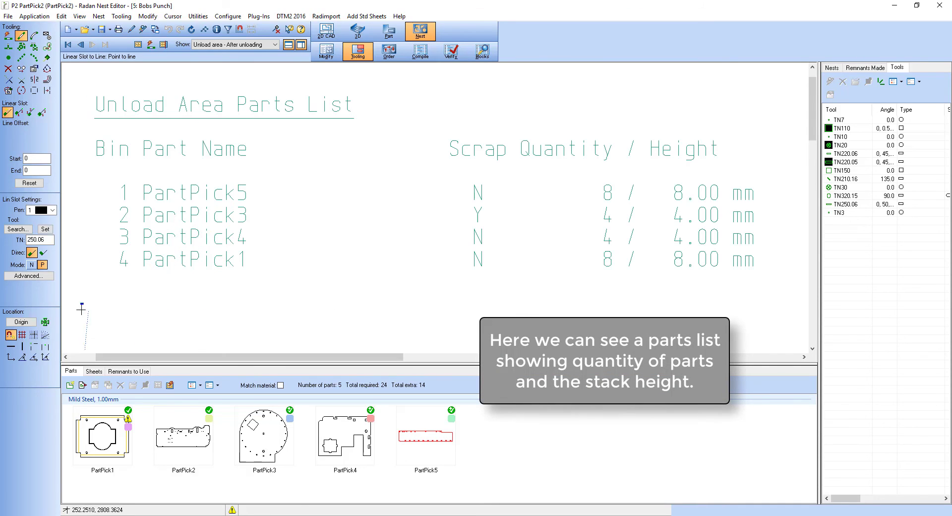